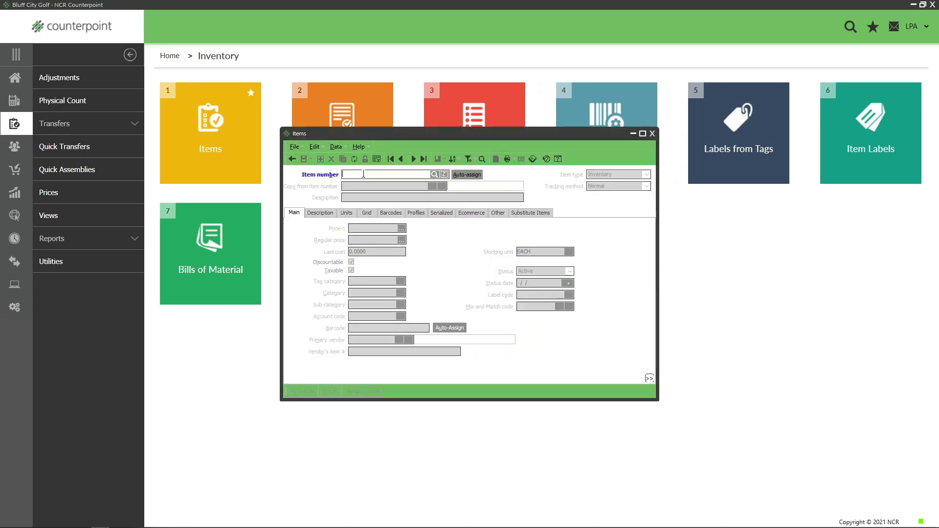
Start a new item with an auto-assigned item number and describe it as "Test 112233".
click(467, 175)
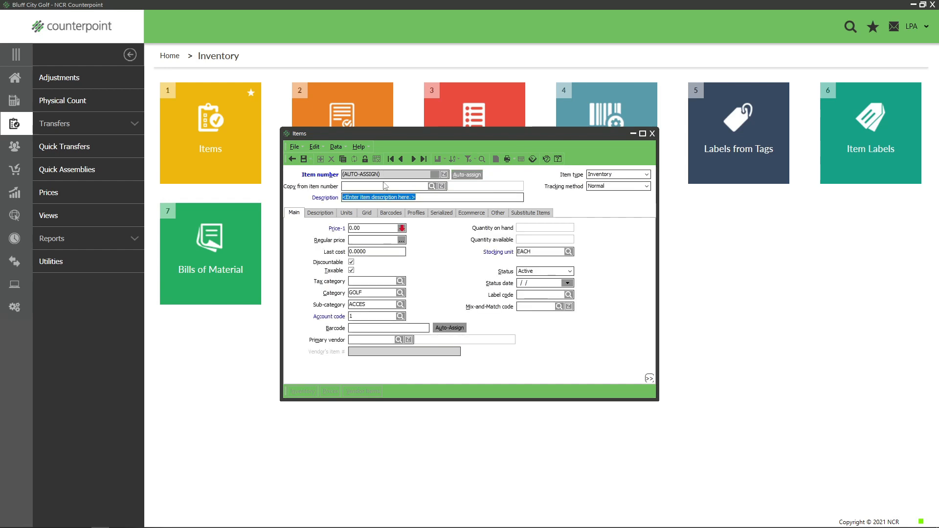
click(422, 198)
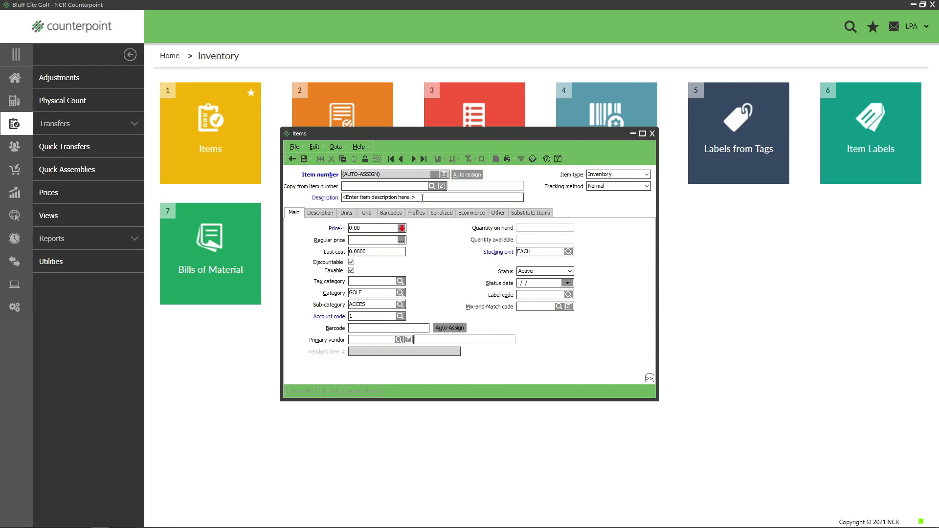
text(Tes)
Set the new item's Price-1 to 12.50 and its last cost to 6.
click(380, 228)
drag(380, 229, 327, 230)
text(12.50)
drag(375, 252, 316, 253)
text(6)
key(Tab)
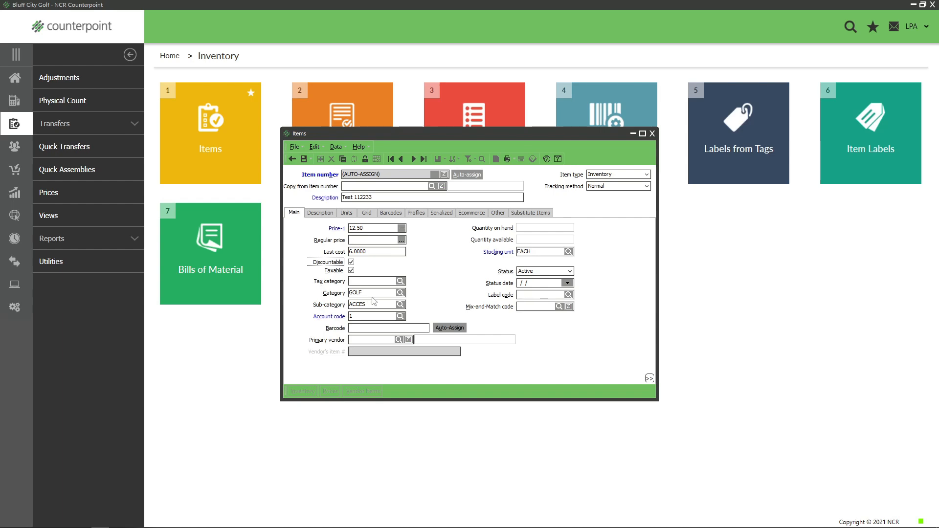
Set the item's category to APPAREL and clear its sub-category.
click(400, 293)
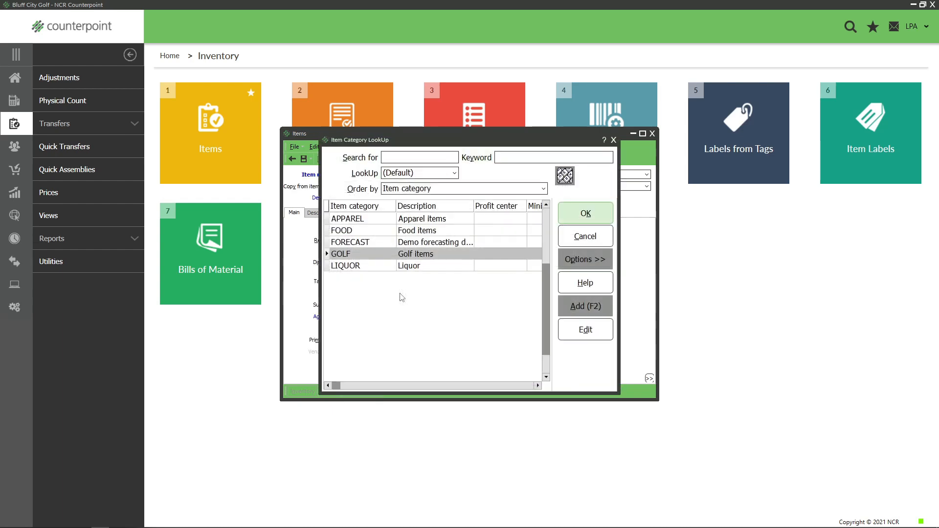
double_click(368, 223)
key(Tab)
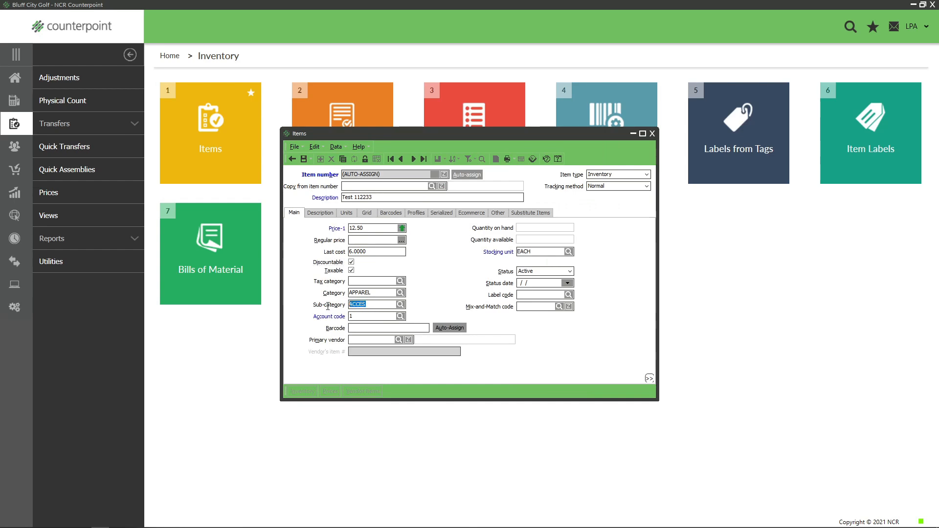
click(400, 304)
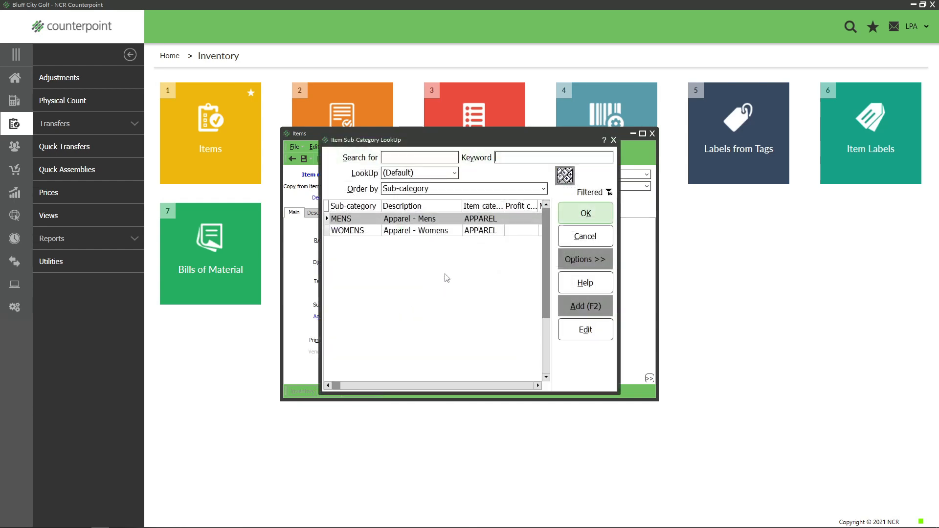
click(613, 140)
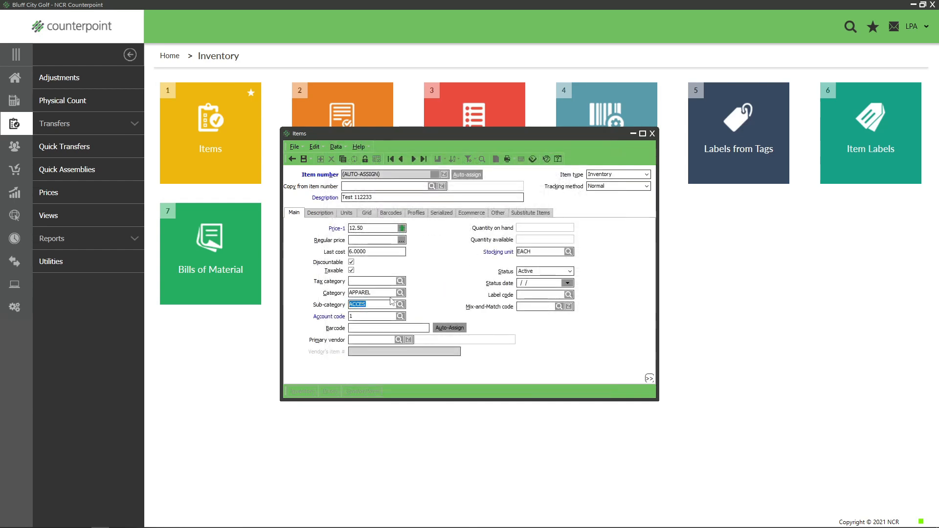
key(BackSpace)
click(401, 317)
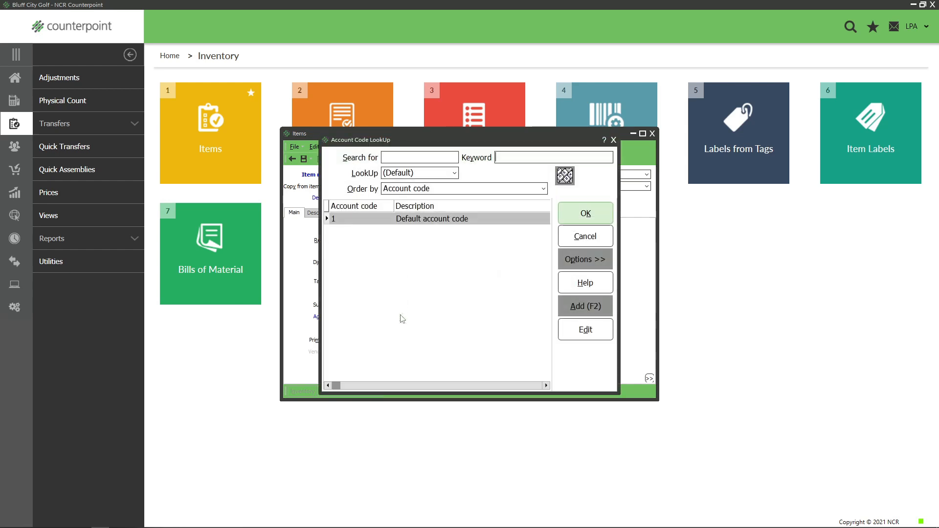
click(614, 140)
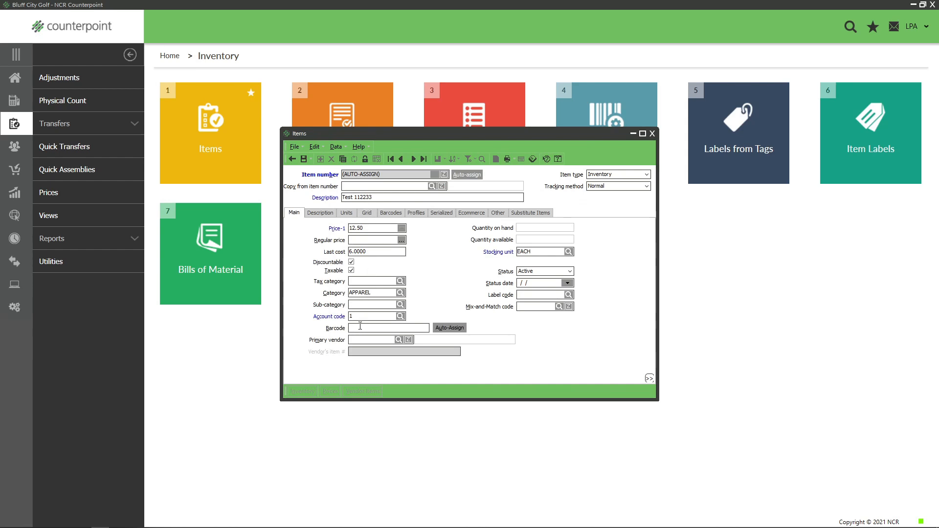
Assign DUNLOP as the primary vendor with vendor's item number DUN-105567, and save the item.
click(399, 340)
double_click(362, 240)
click(370, 353)
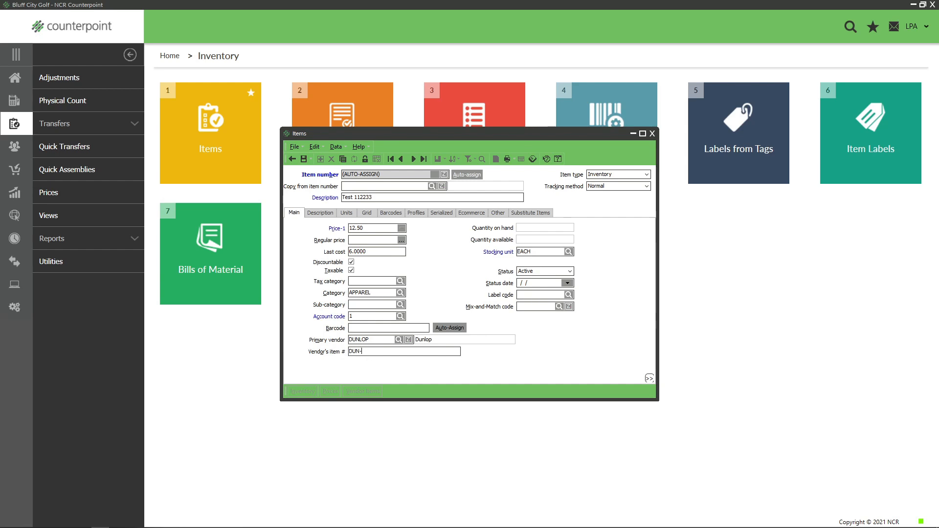
text(567)
click(304, 160)
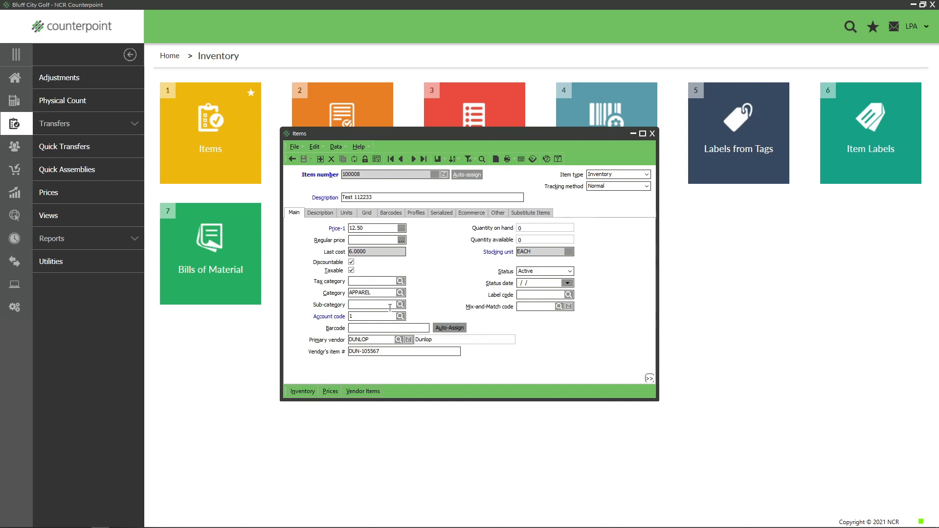
Clear the item's account code and try to save the record without it.
key(Delete)
click(304, 159)
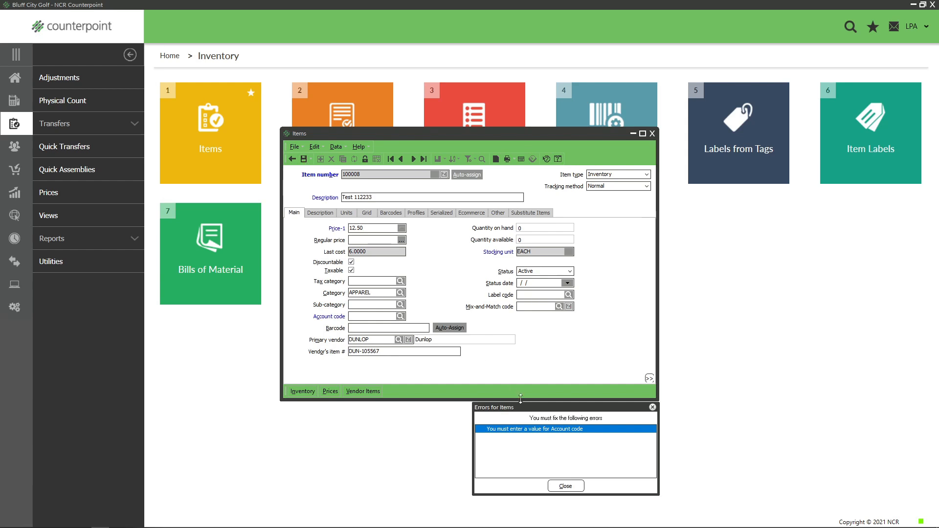
drag(528, 410, 528, 369)
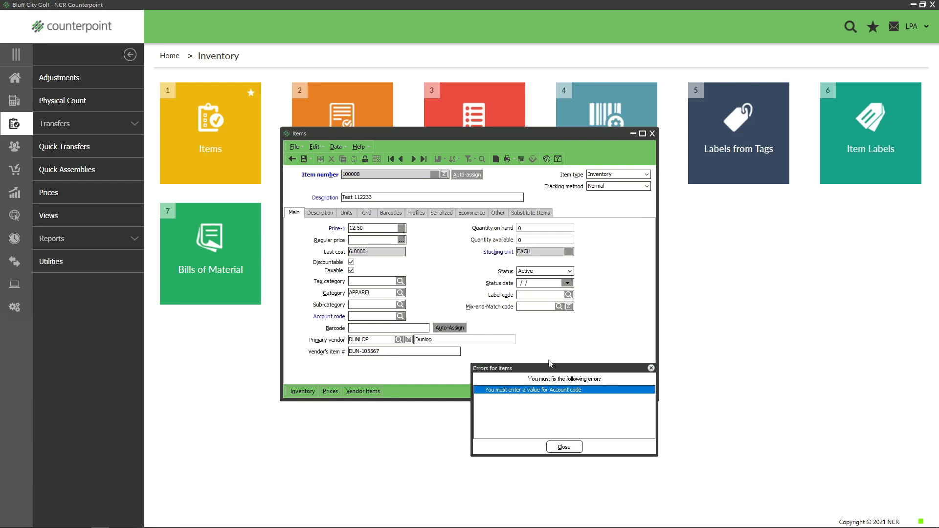
click(565, 445)
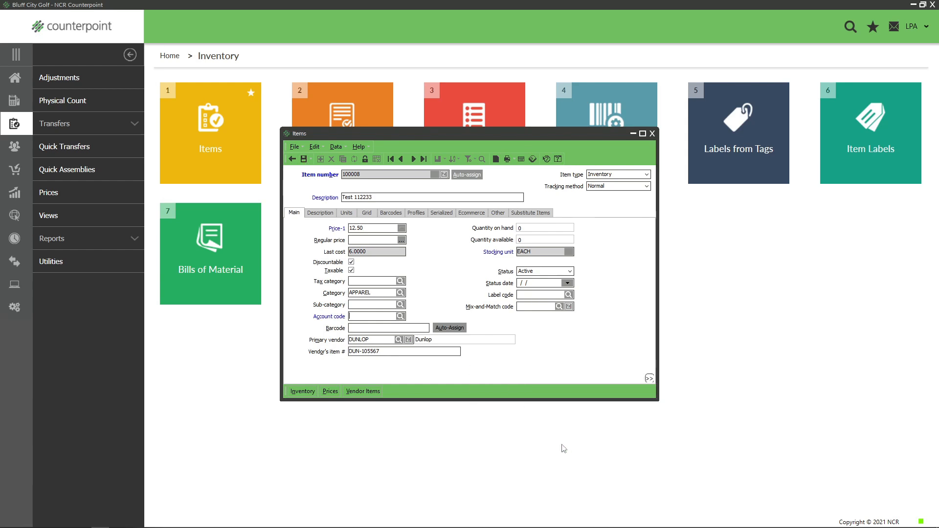
Set the item's account code to 1, the default account code, and save the record.
click(401, 316)
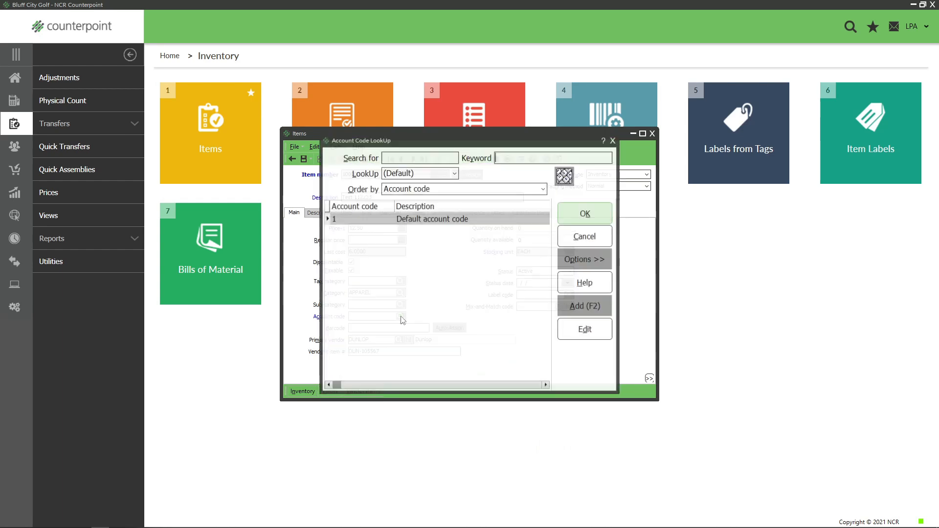
click(580, 216)
click(304, 159)
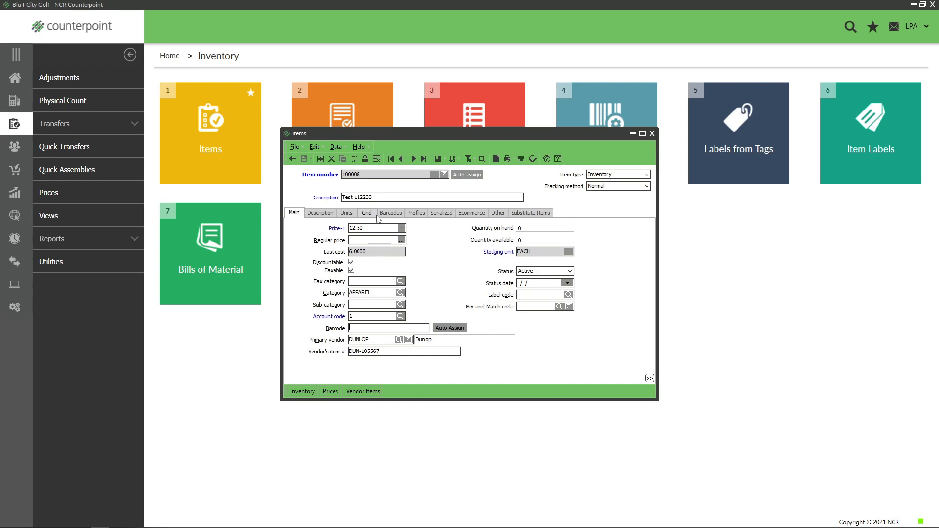
Start another auto-numbered item copied from DUN-PUT, found with the keyword "putter", and describe it as "Dunlop Ultimate Putter 2024".
click(292, 159)
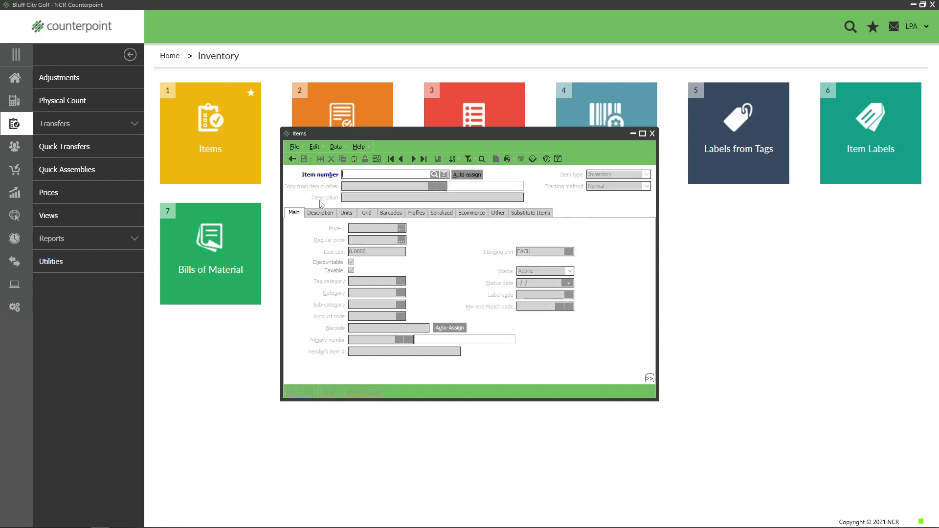
click(458, 175)
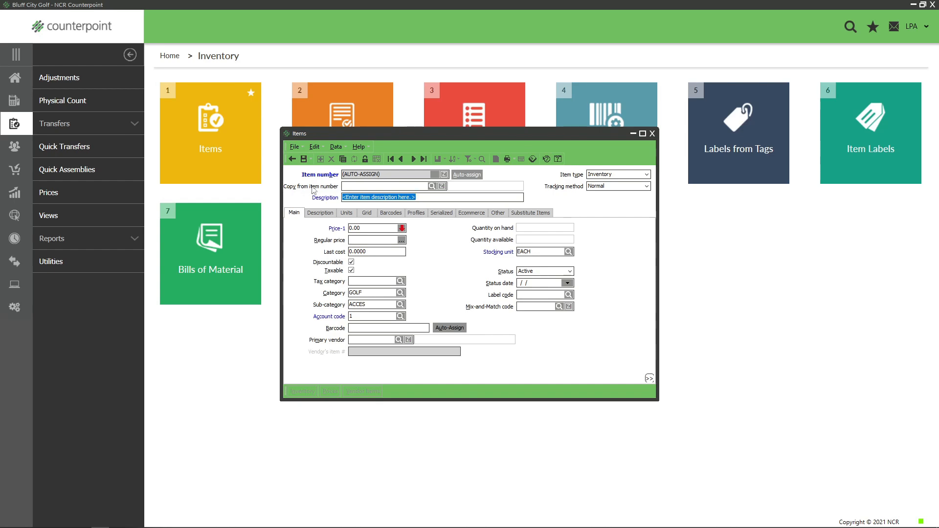
click(432, 187)
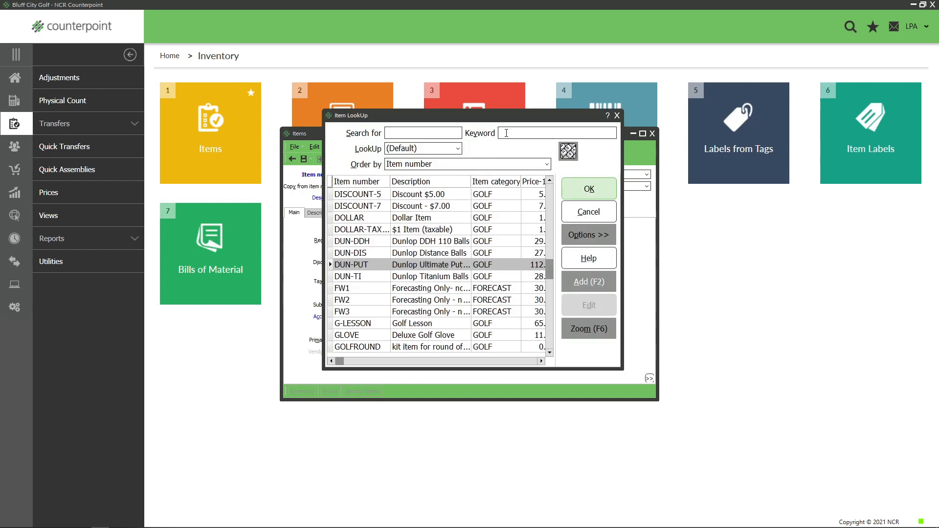
text(putter)
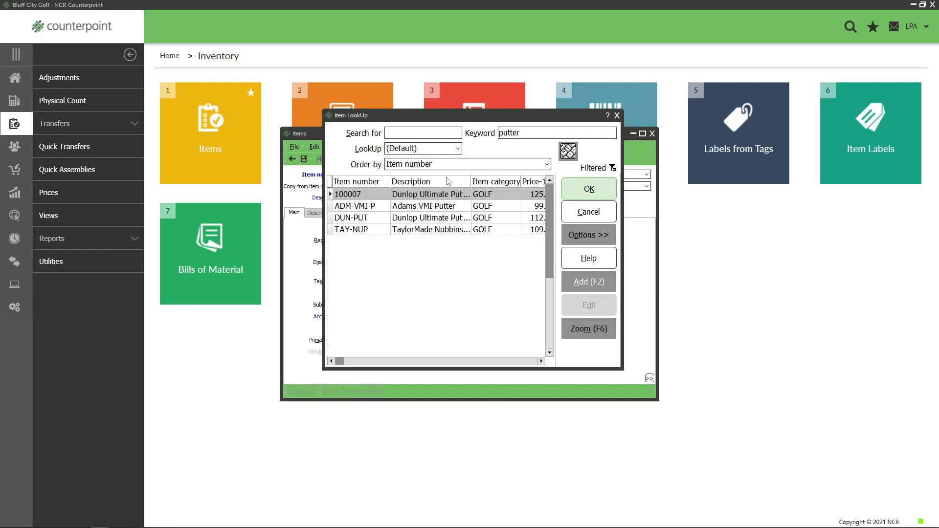
click(381, 218)
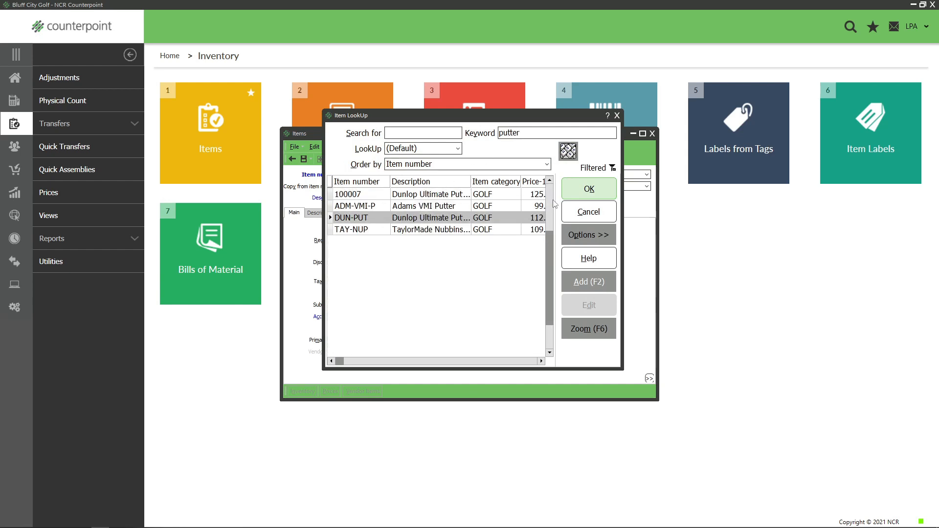
click(580, 194)
click(415, 198)
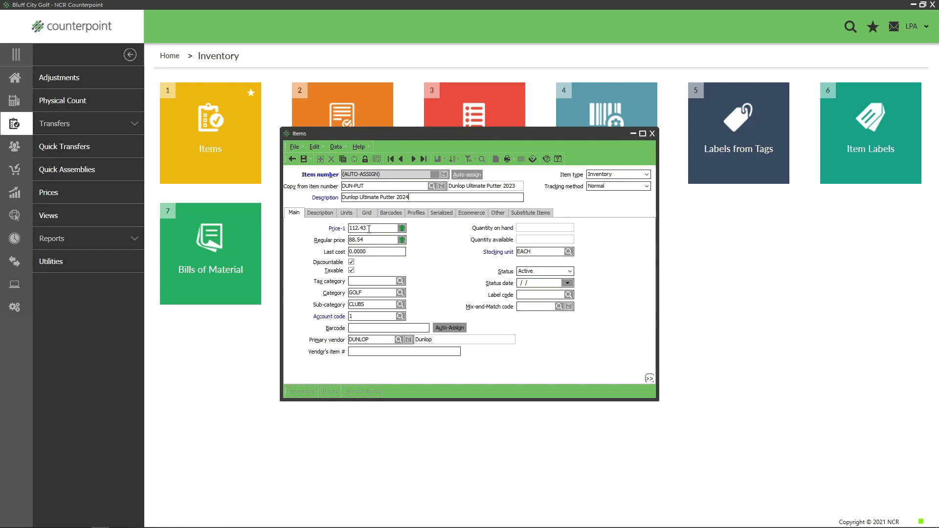
Set the putter's Price-1 to 115, clear its regular price, and enter a last cost of 90.
drag(374, 228, 325, 226)
text(115)
key(Tab)
key(BackSpace)
key(Tab)
text(9)
Review the available item types, keep the putter as Inventory, and save the item.
click(646, 175)
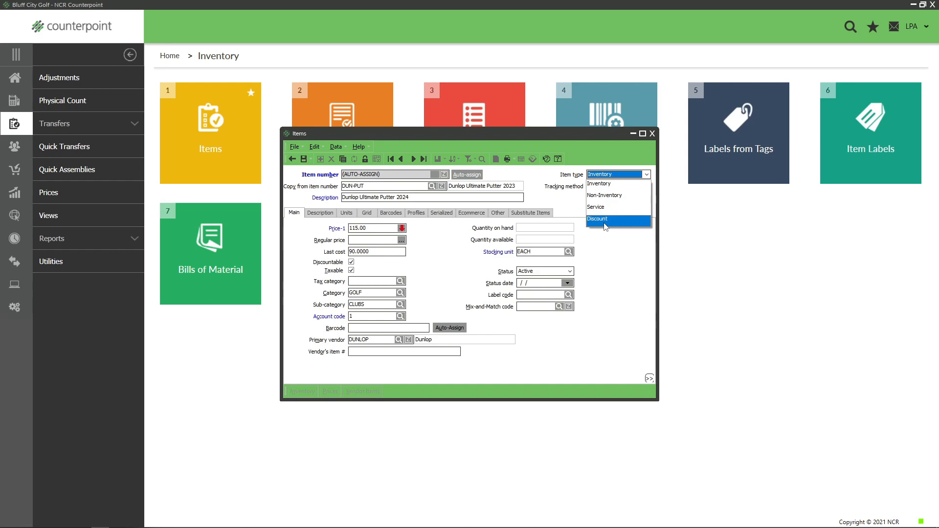
click(615, 264)
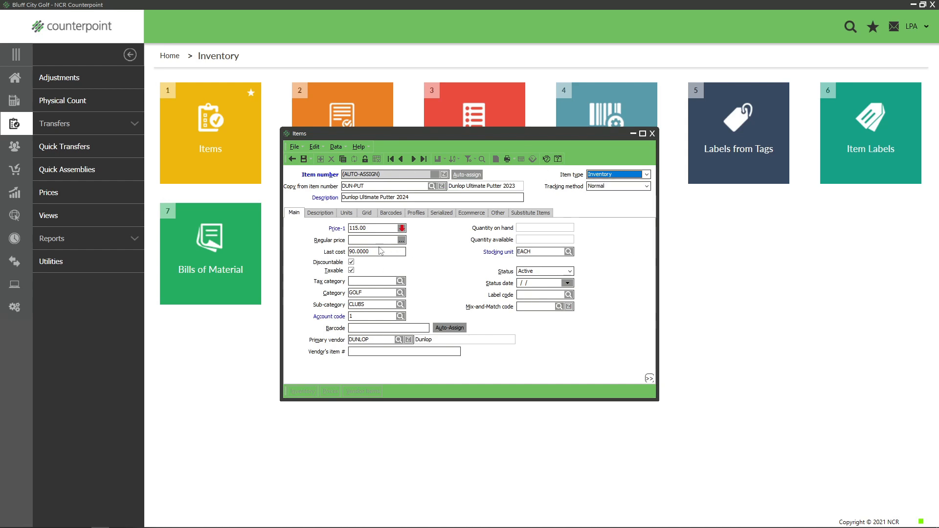
click(304, 160)
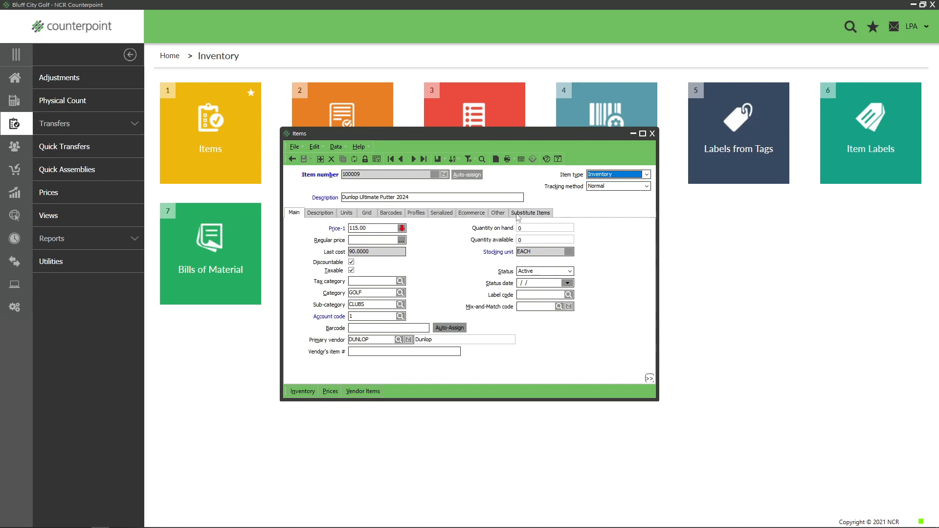
Examine the putter's description fields, main details and unit settings.
click(330, 214)
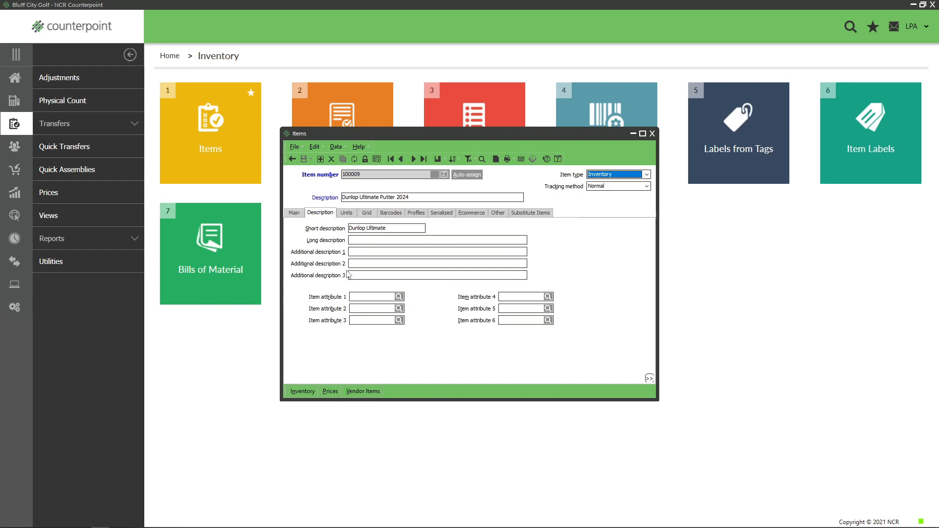
click(294, 214)
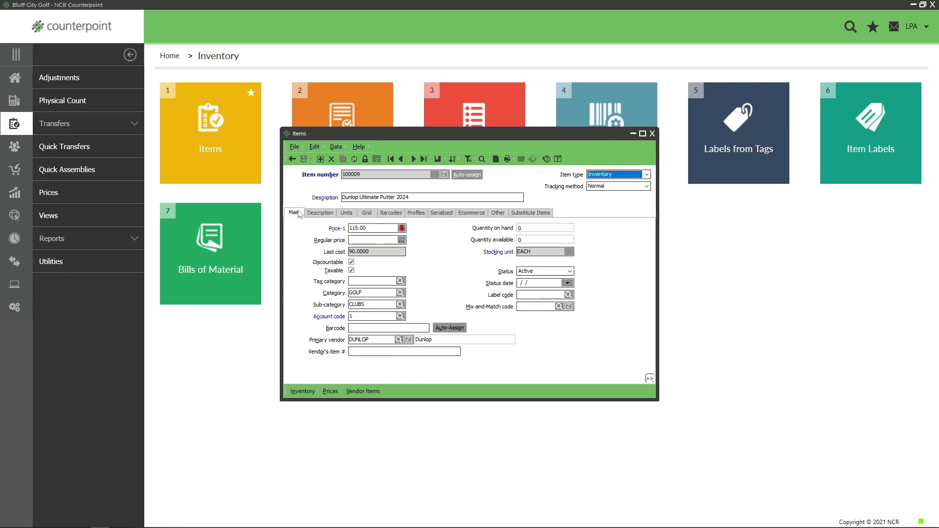
drag(412, 196, 337, 196)
click(412, 197)
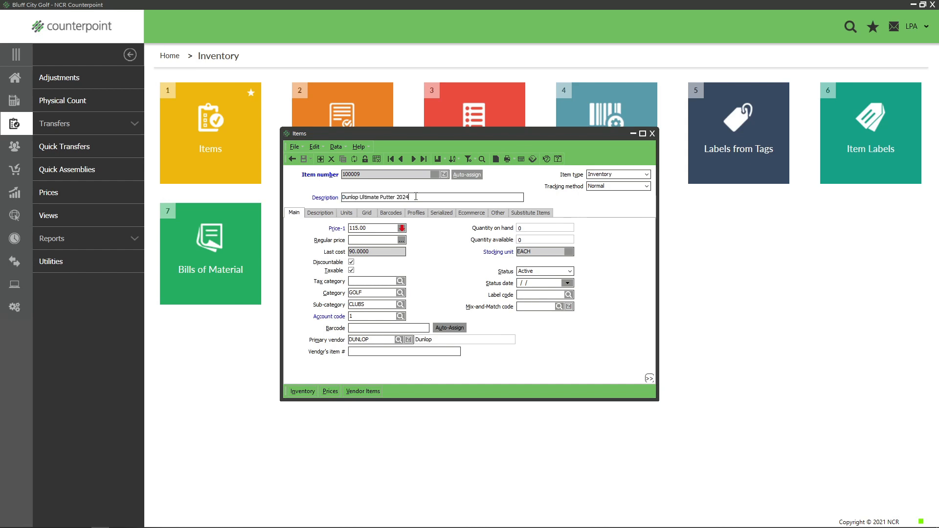
click(320, 213)
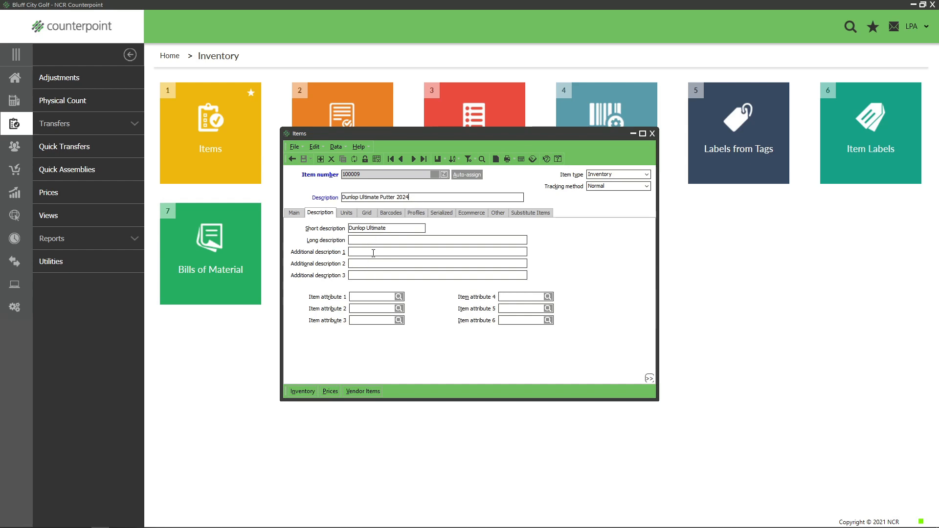
click(346, 214)
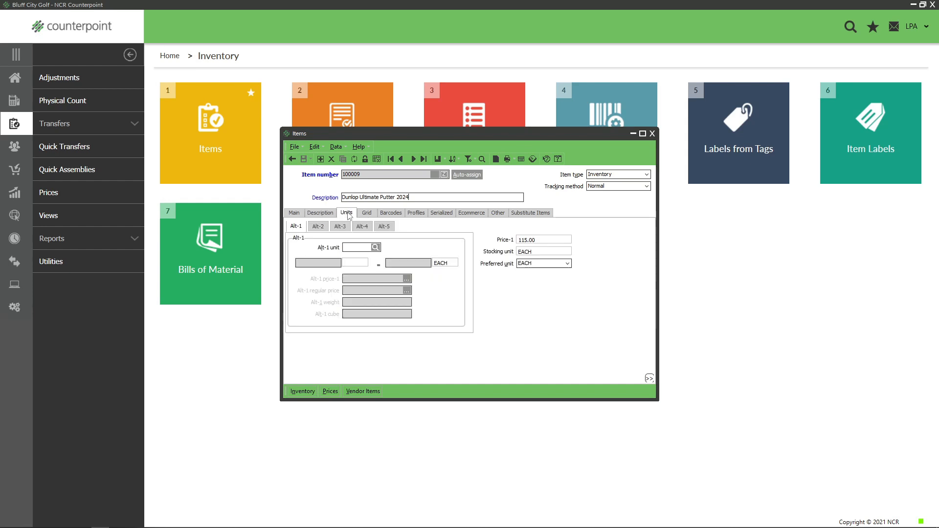
click(294, 213)
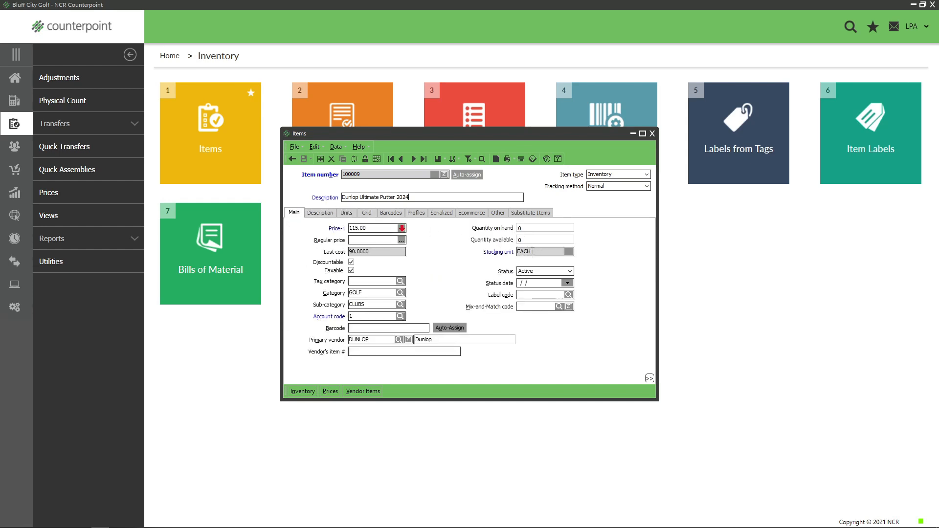
Set the putter's Alt-1 unit to Dozen and save the item.
click(346, 213)
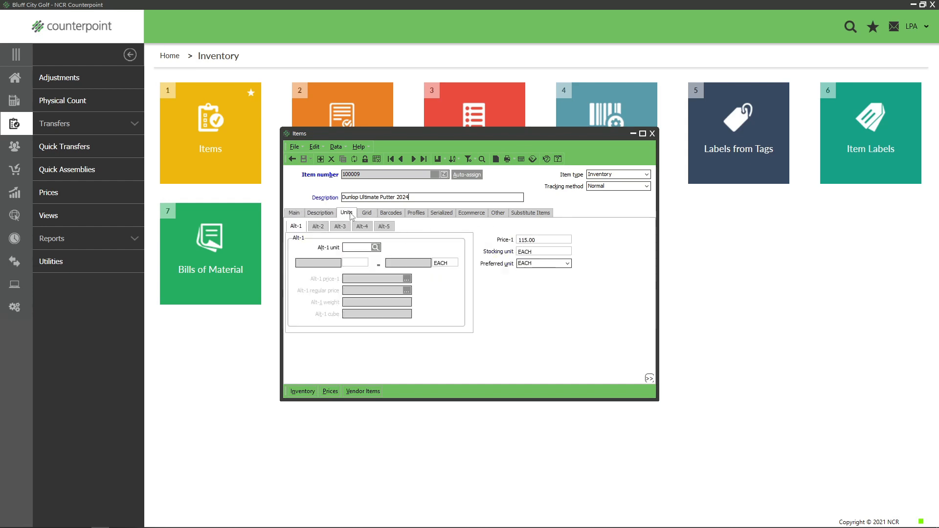
click(375, 248)
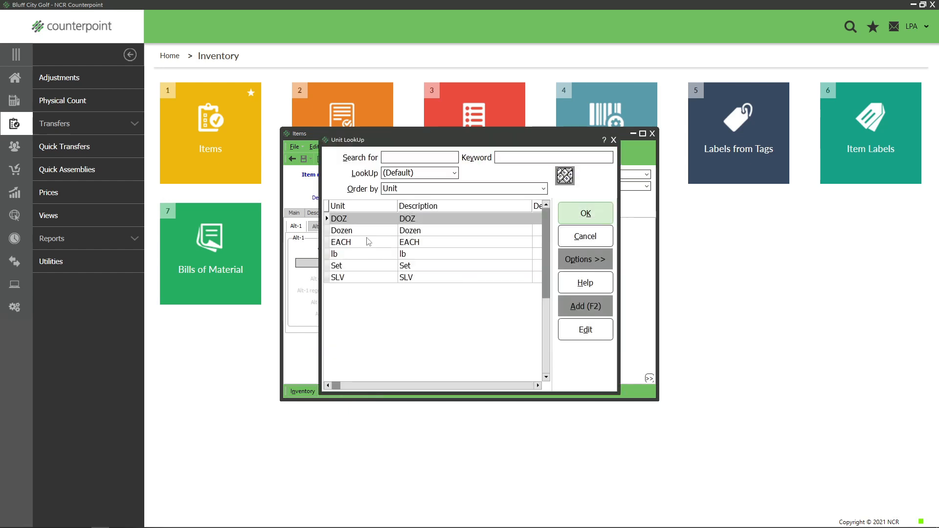
double_click(358, 230)
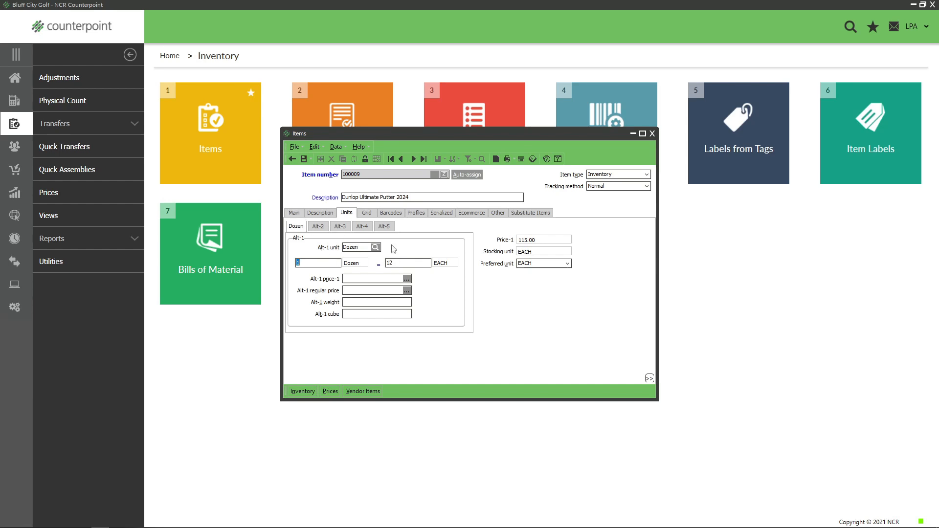
click(304, 159)
Close the putter record, look up items with the keyword "shirt", and open the SHIRT item's grid settings.
click(367, 213)
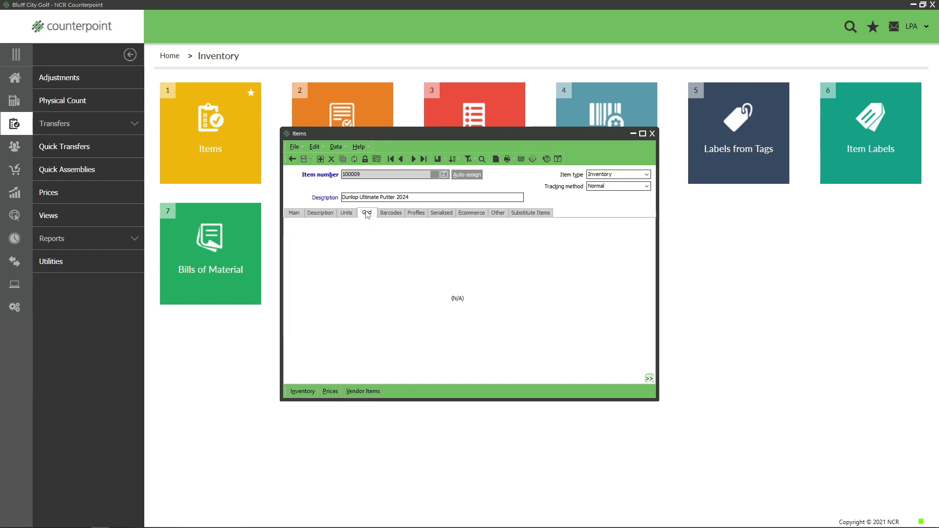
click(292, 159)
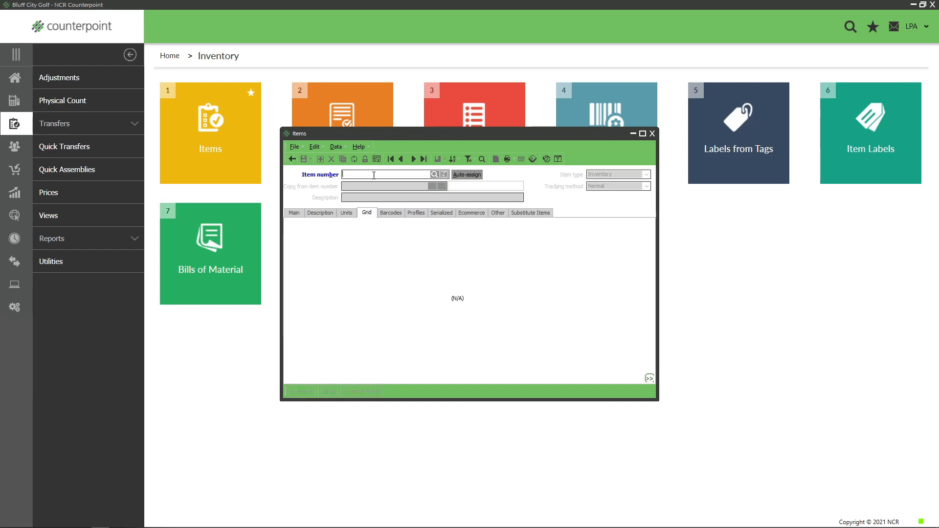
click(434, 175)
text(shirt)
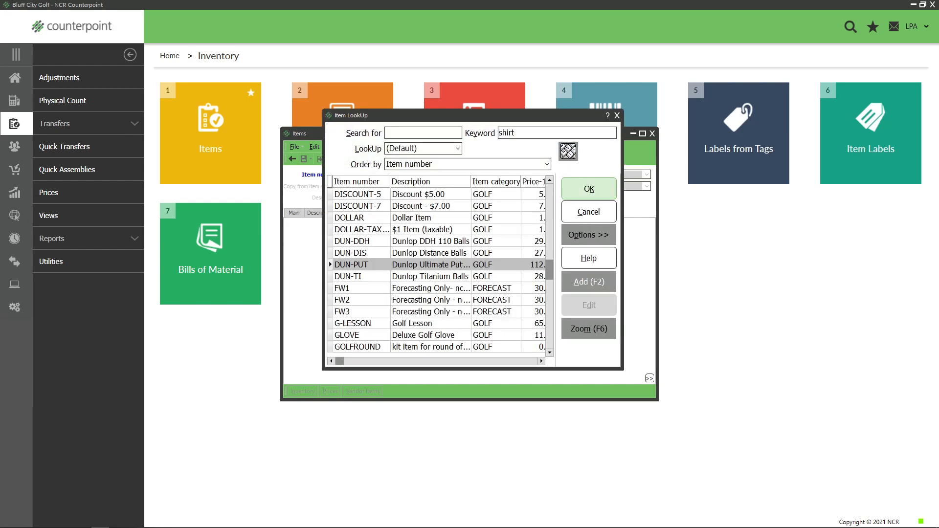
key(Return)
double_click(362, 194)
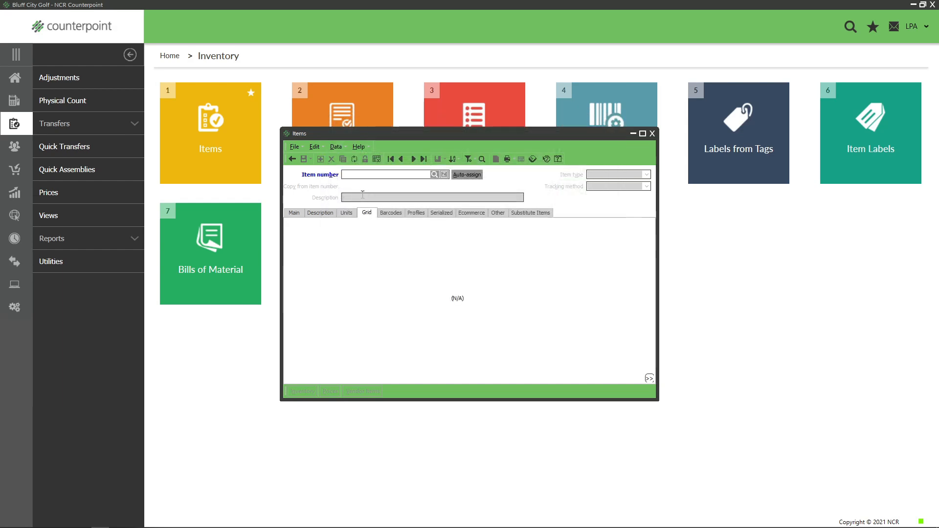
click(411, 197)
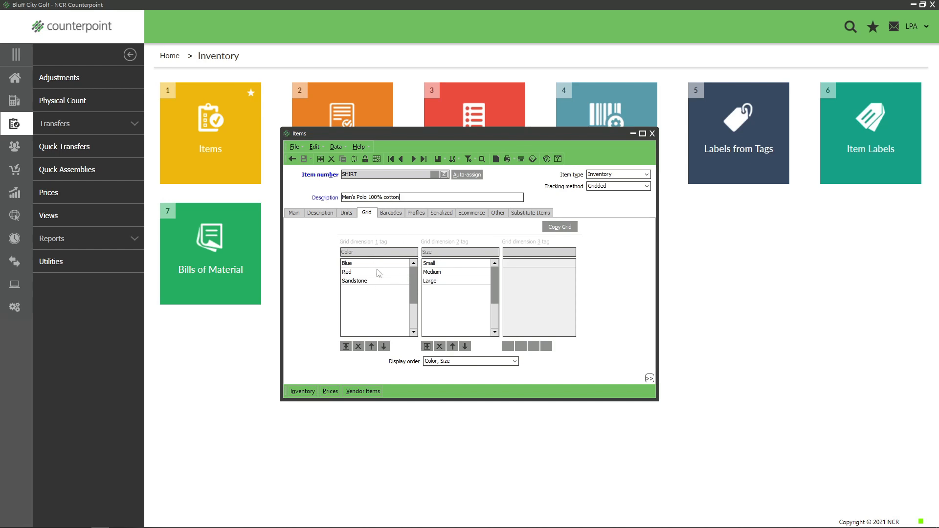
click(391, 213)
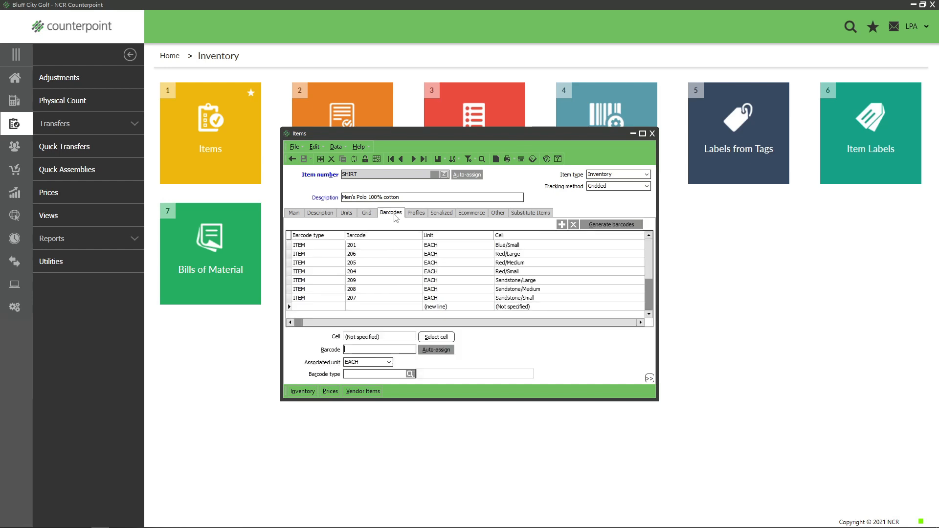
click(339, 247)
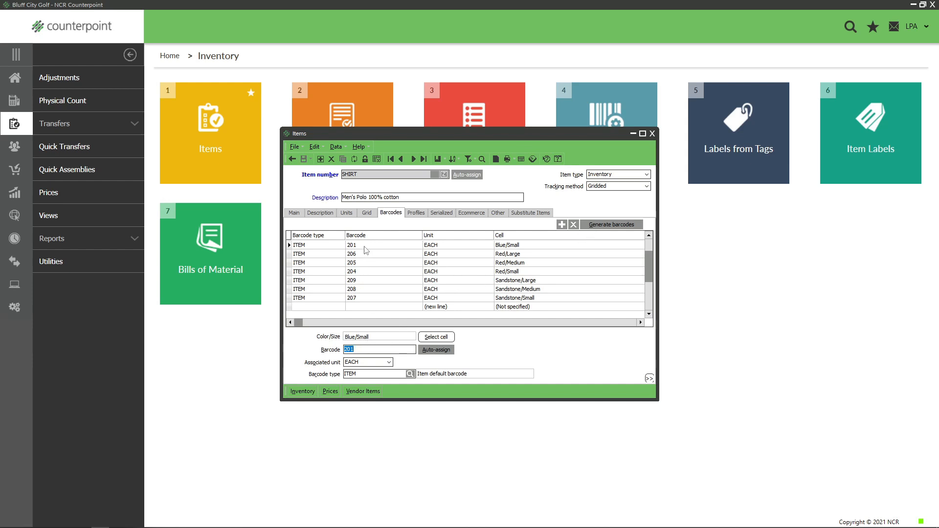
click(367, 350)
double_click(368, 350)
text(80222211351)
key(Tab)
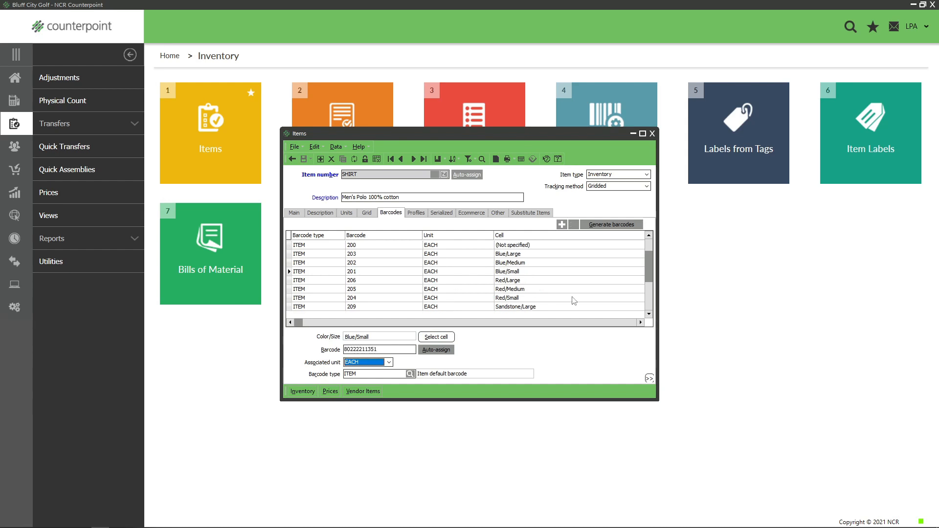
click(643, 262)
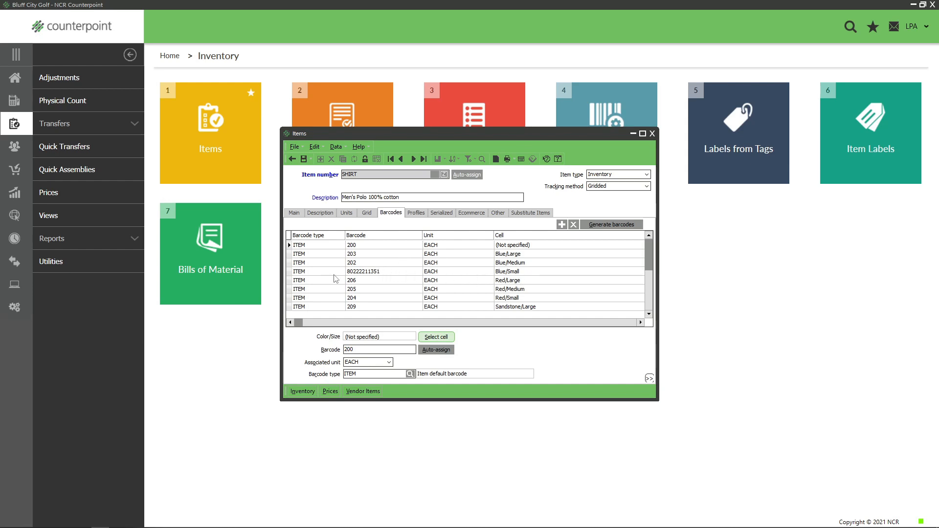
Restore the barcode of the shirt's Blue/Small cell to 201.
click(392, 273)
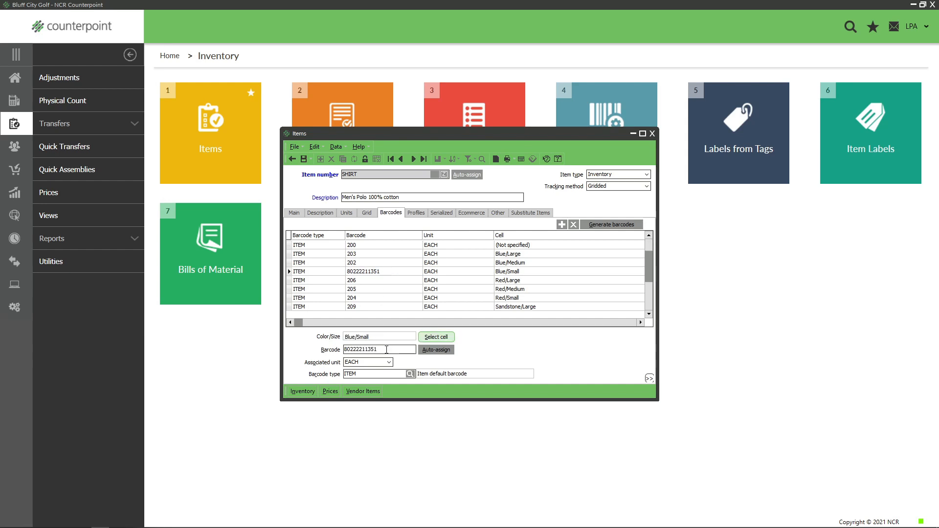
drag(388, 350, 298, 351)
text(201)
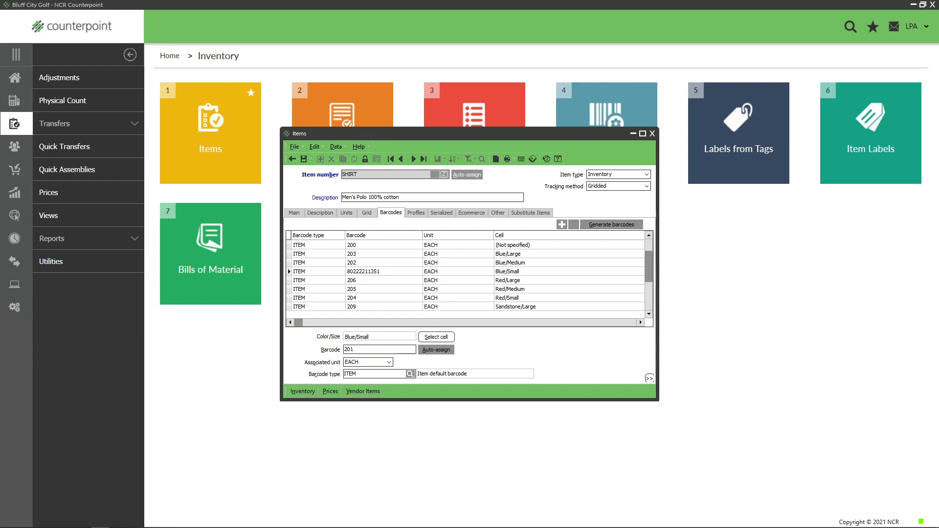
Examine the shirt's profile, serialized, ecommerce, other, substitute-item and main details, and close its record.
click(417, 213)
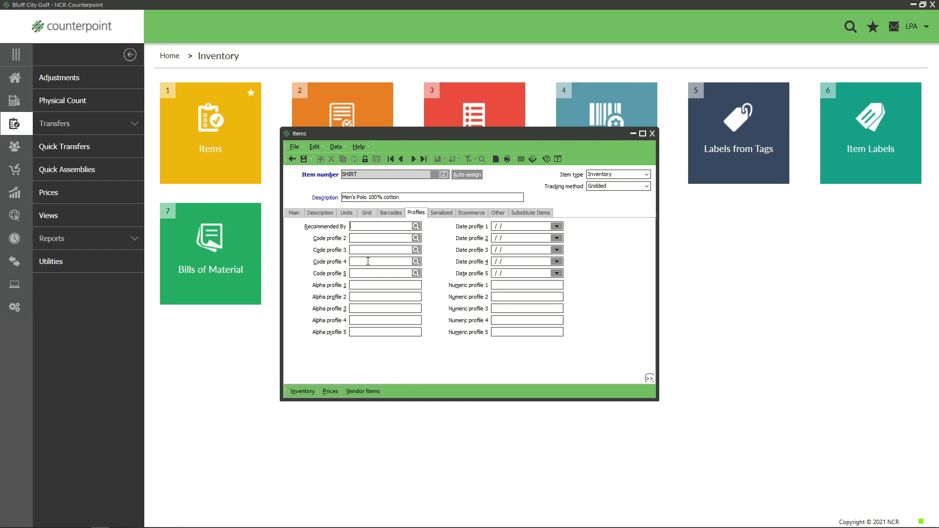
click(436, 214)
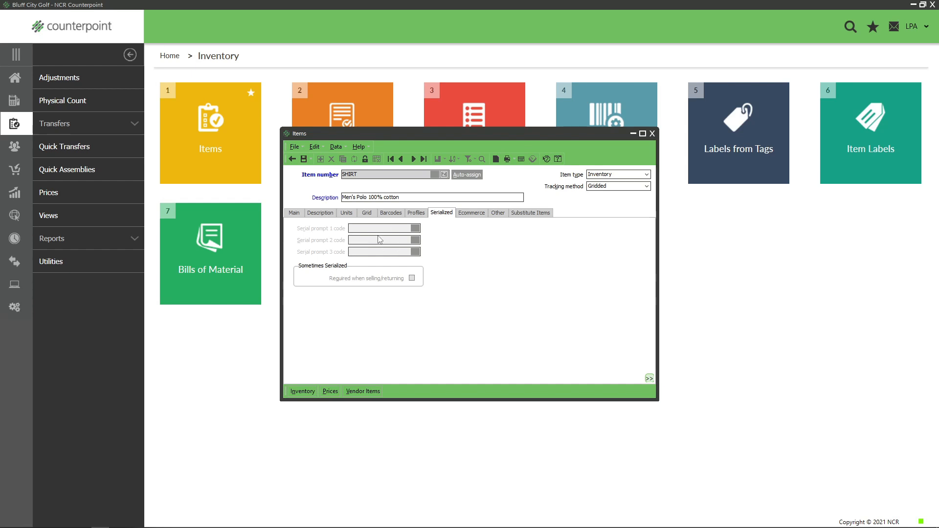
click(478, 215)
click(504, 215)
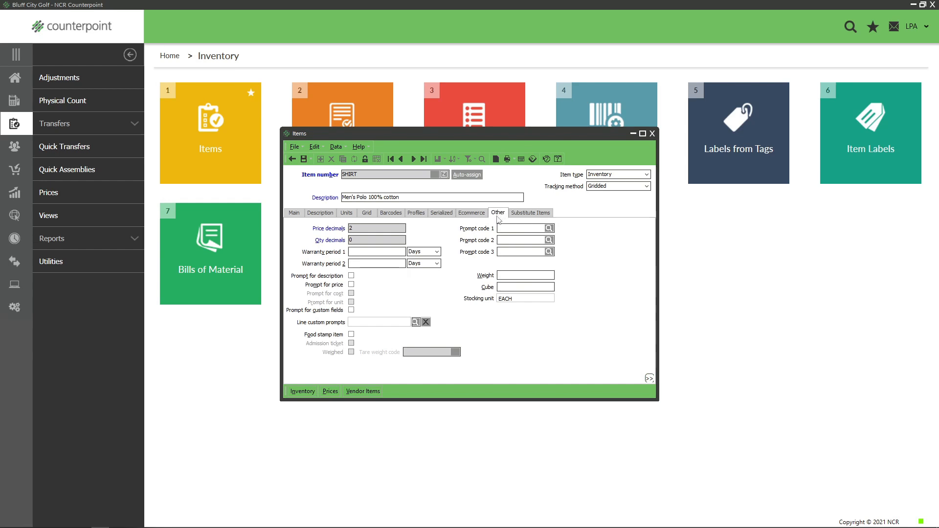
click(478, 216)
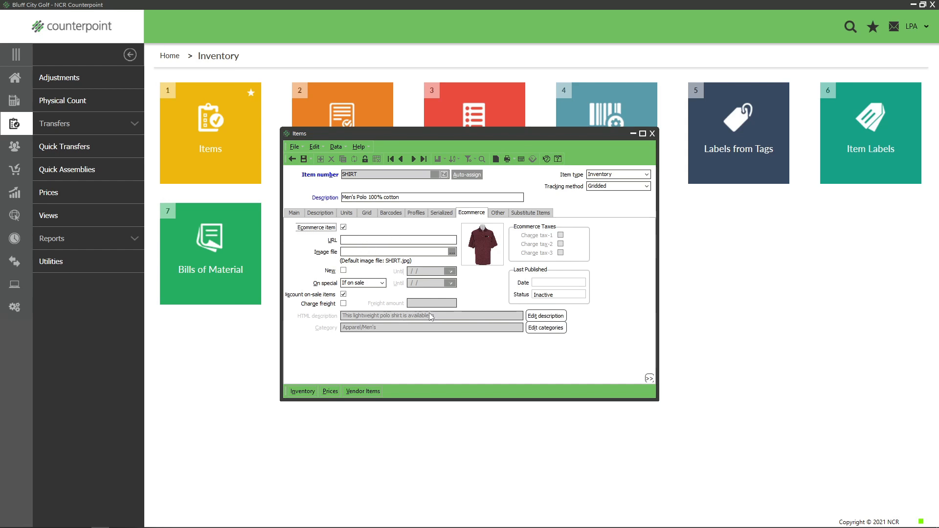
click(498, 214)
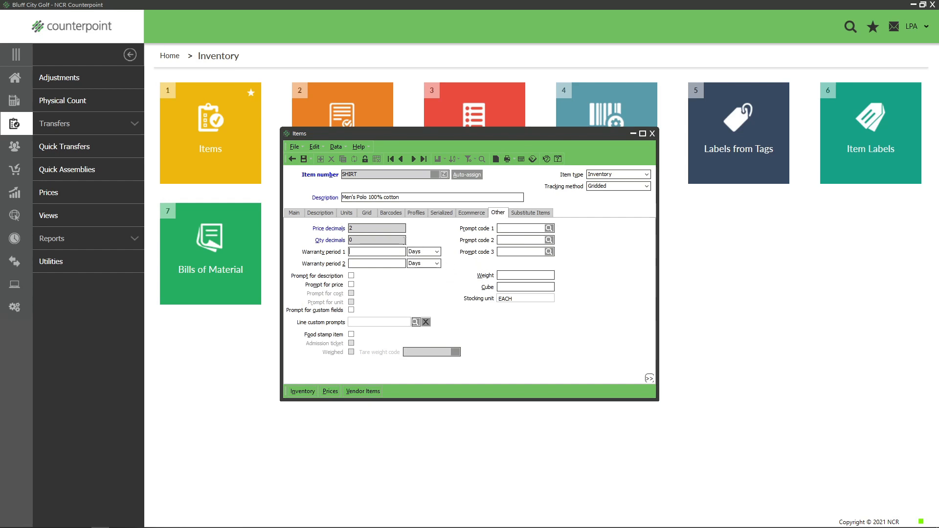
click(523, 213)
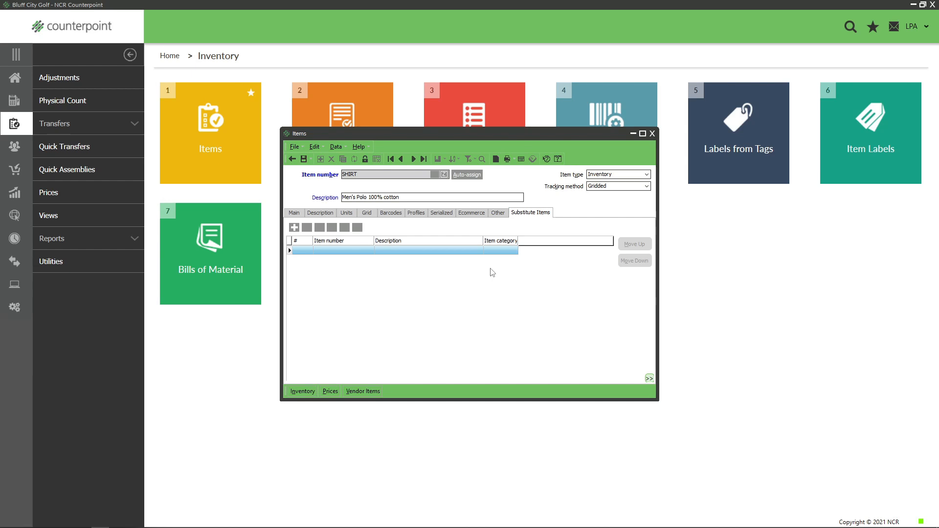
click(294, 212)
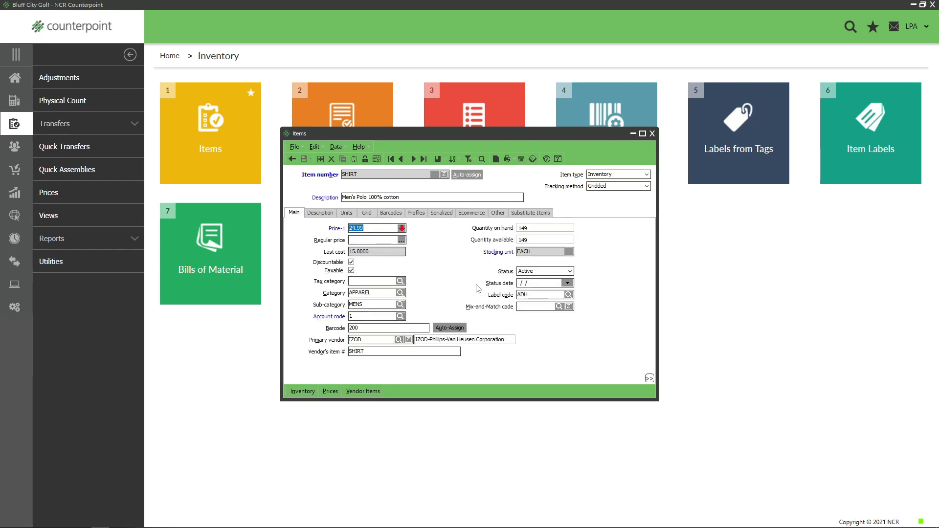
click(293, 160)
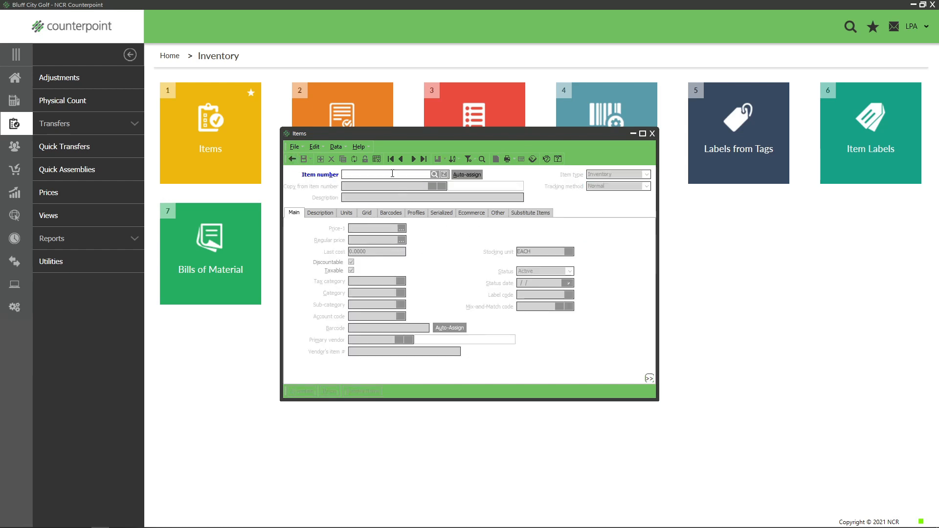